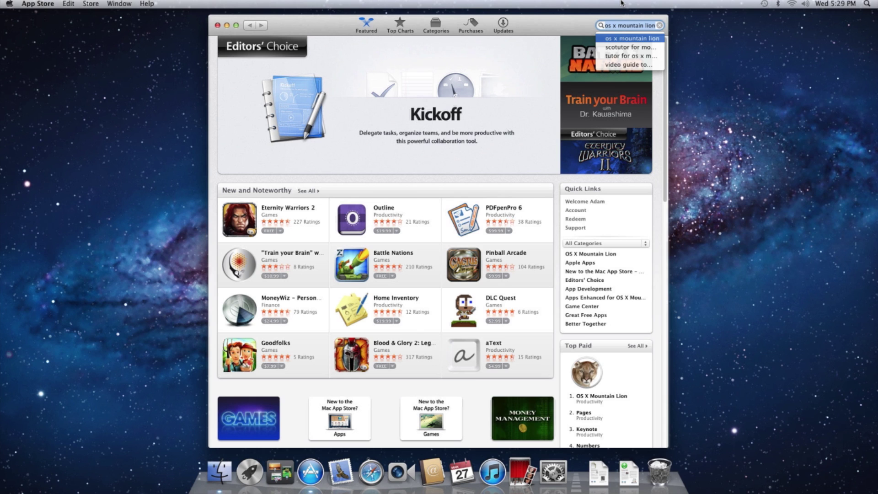
- Search the App Store for 'os x mountain lion' and choose Buy App for OS X Mountain Lion
{"action": "left_click", "coordinate": [619, 25]}
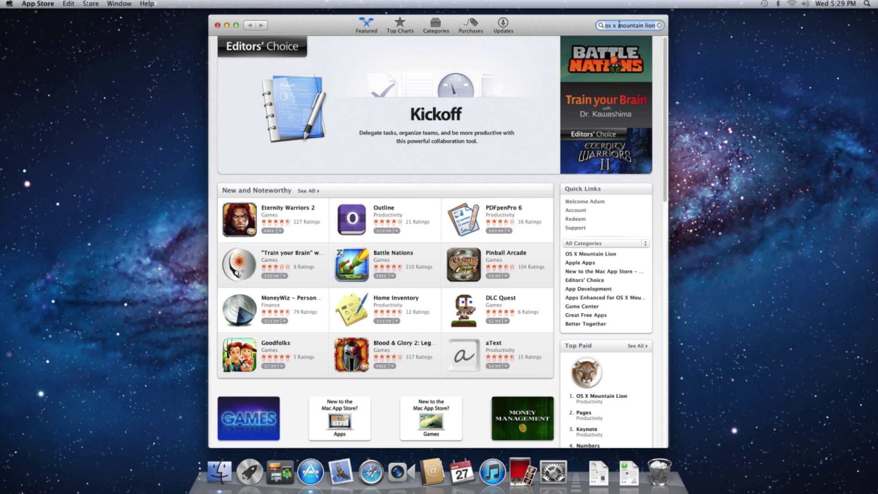
{"action": "key", "text": "Return"}
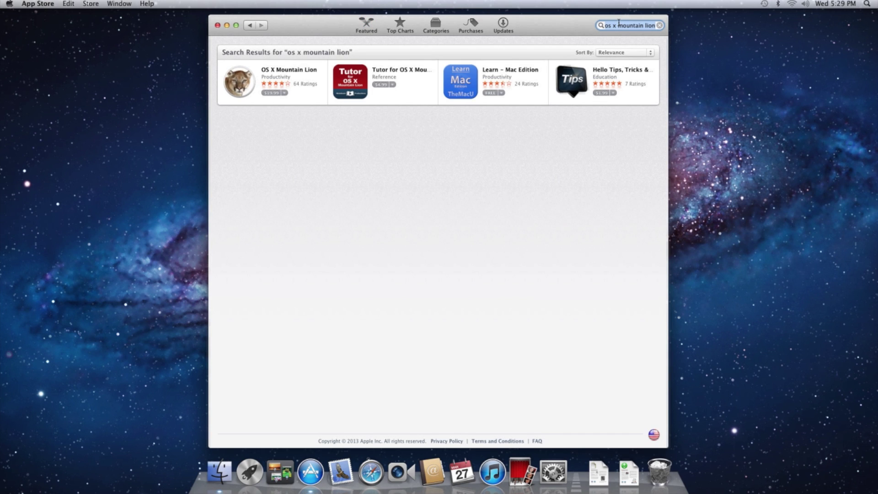
{"action": "left_click", "coordinate": [271, 94]}
{"action": "left_click", "coordinate": [272, 94]}
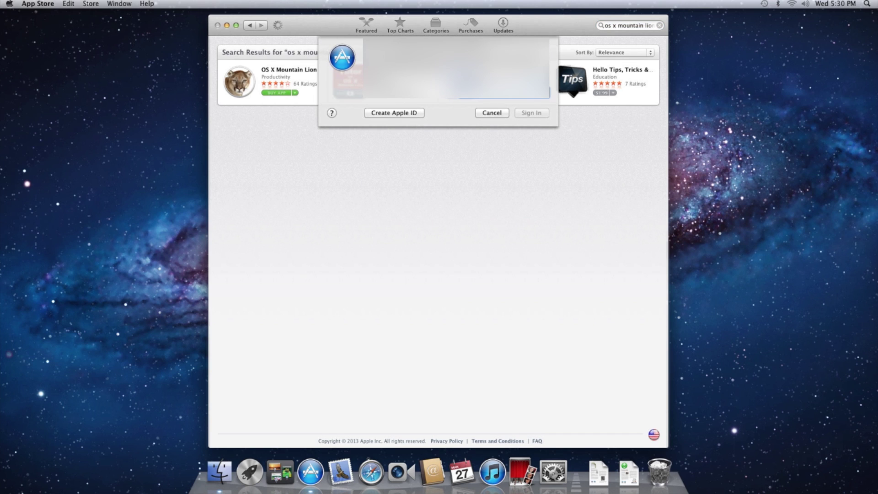
{"action": "type", "text": "password"}
- Sign in with the Apple ID, accept the free download, and quit the auto-launched installer
{"action": "key", "text": "Return"}
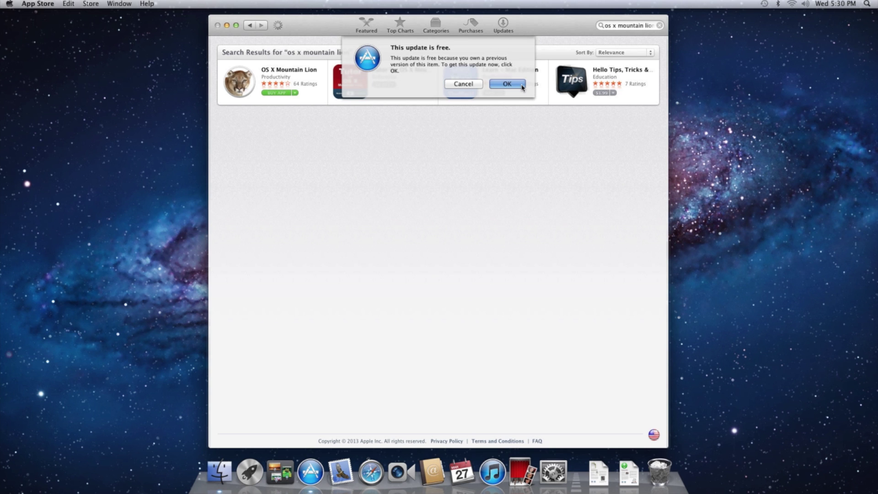
{"action": "left_click", "coordinate": [521, 86]}
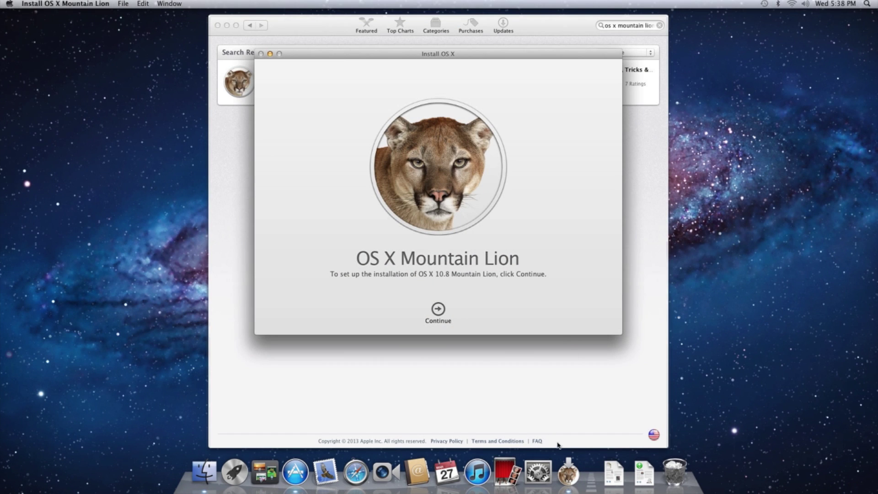
{"action": "right_click", "coordinate": [577, 477]}
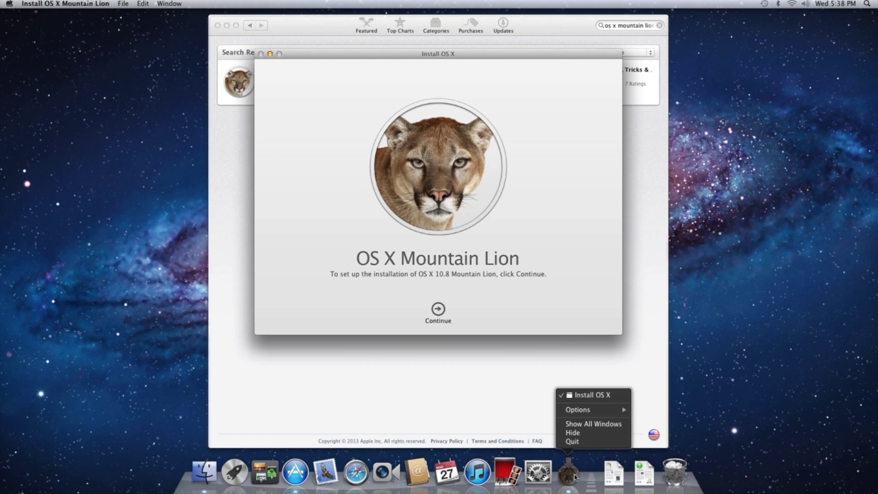
{"action": "left_click", "coordinate": [575, 442]}
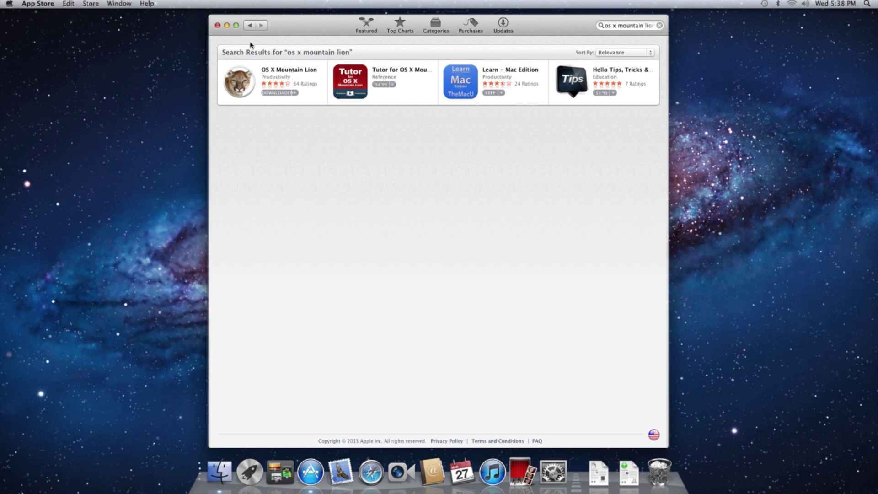
- Close the App Store and show the Applications folder in a new Finder window
{"action": "left_click", "coordinate": [217, 25]}
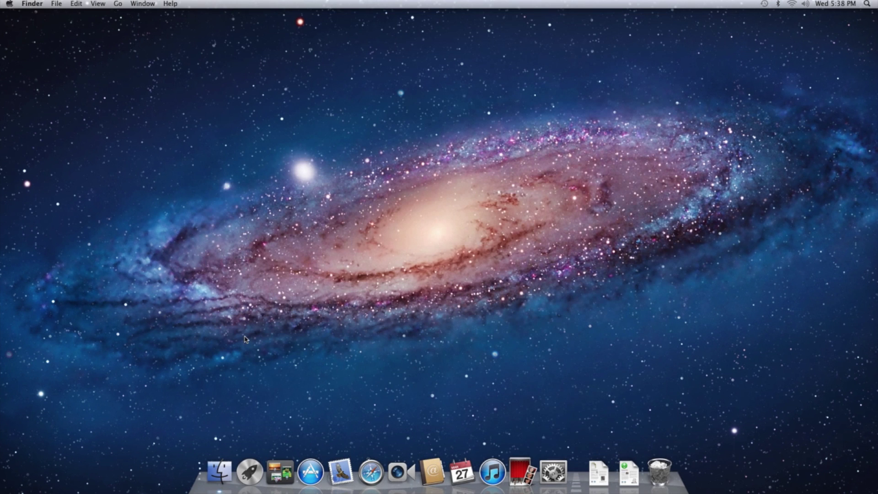
{"action": "left_click", "coordinate": [217, 479]}
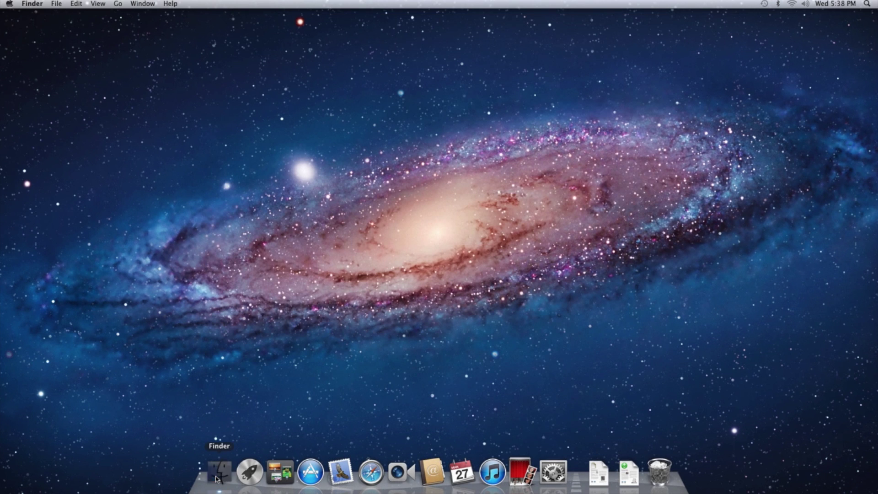
{"action": "left_click_drag", "start_coordinate": [489, 116], "coordinate": [245, 84]}
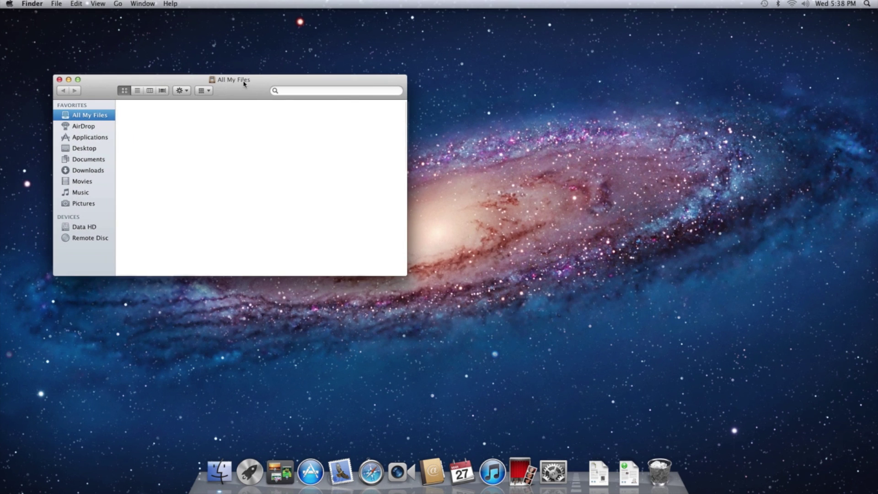
{"action": "left_click", "coordinate": [110, 138]}
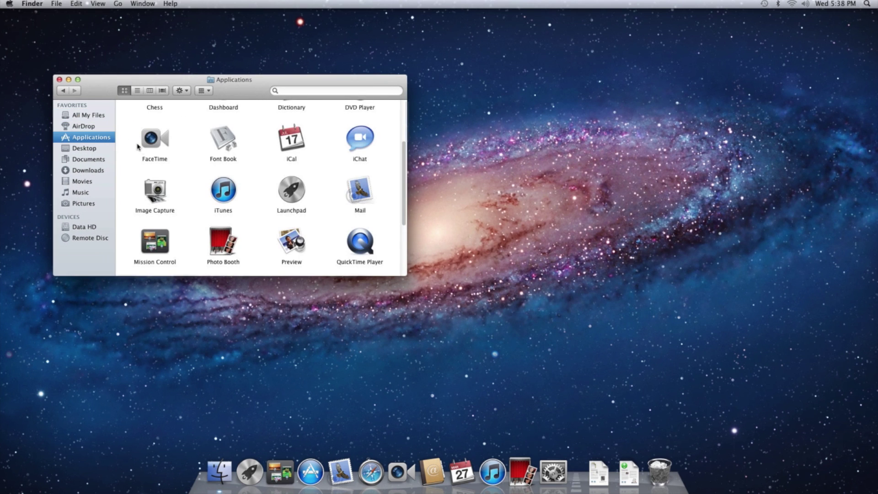
{"action": "scroll", "coordinate": [273, 213], "scroll_direction": "down", "scroll_amount": 3}
{"action": "scroll", "coordinate": [272, 214], "scroll_direction": "down", "scroll_amount": 2}
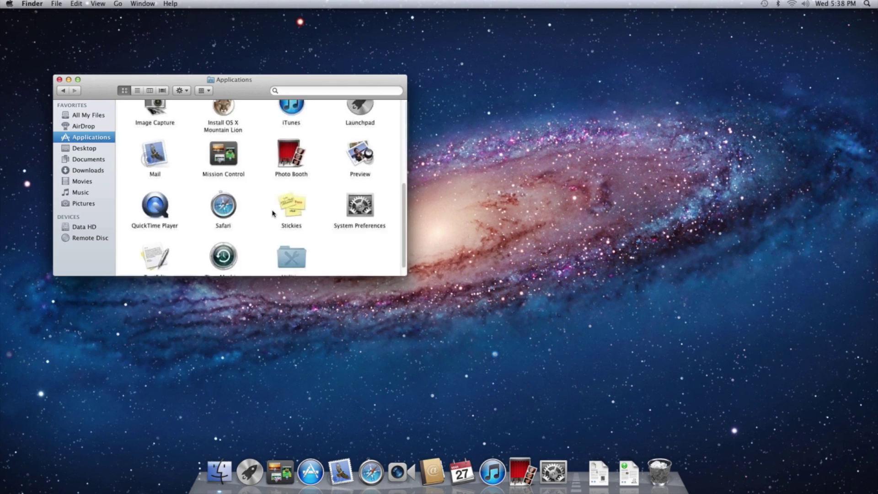
{"action": "scroll", "coordinate": [273, 213], "scroll_direction": "up", "scroll_amount": 3}
{"action": "scroll", "coordinate": [273, 214], "scroll_direction": "down", "scroll_amount": 1}
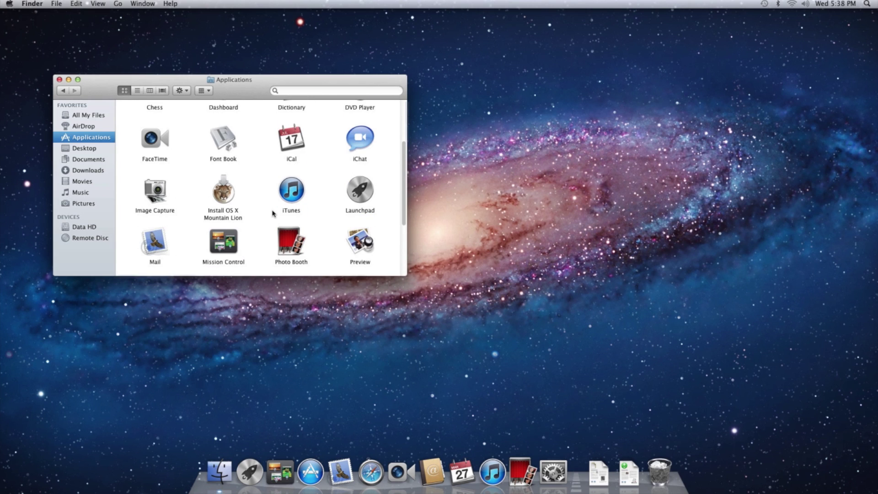
- Open Install OS X Mountain Lion's package contents, go to Contents/SharedSupport, and mount InstallESD.dmg
{"action": "left_click", "coordinate": [225, 198]}
{"action": "right_click", "coordinate": [227, 197]}
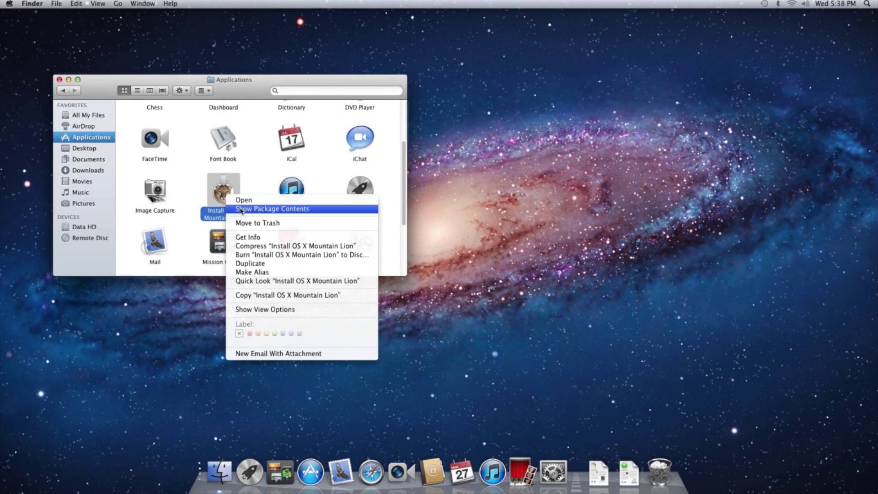
{"action": "left_click", "coordinate": [240, 208]}
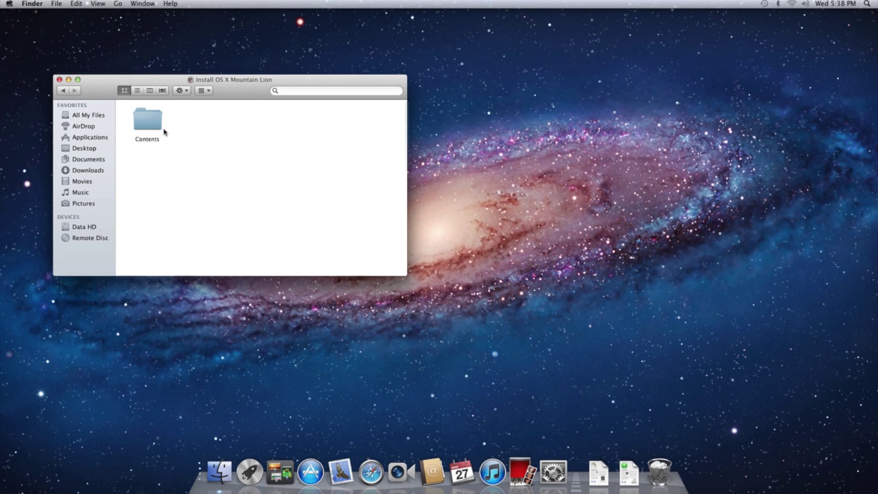
{"action": "left_click", "coordinate": [154, 125]}
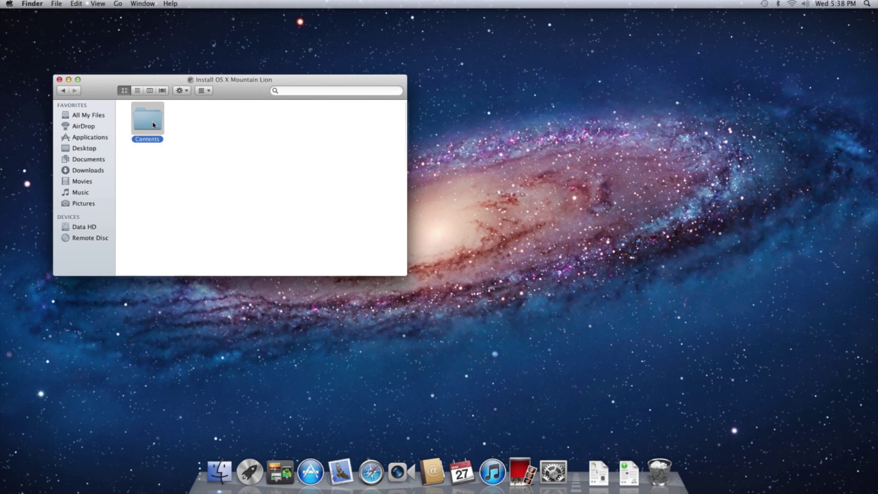
{"action": "double_click", "coordinate": [154, 125]}
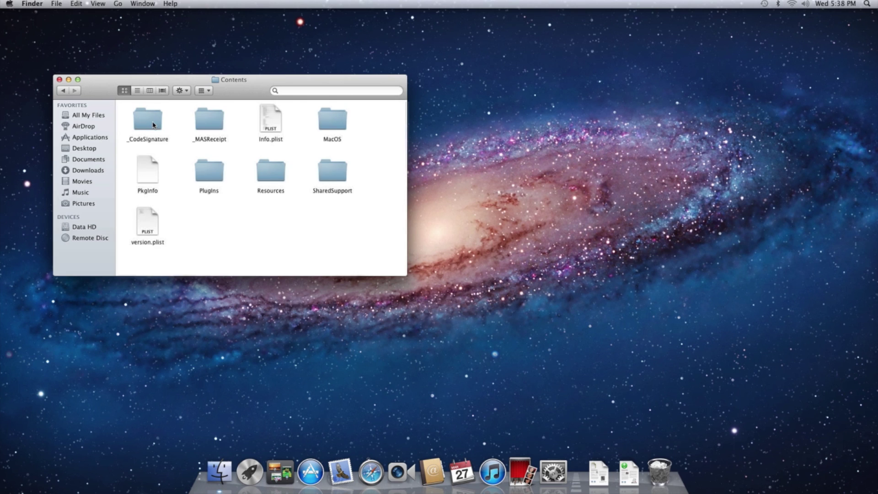
{"action": "double_click", "coordinate": [335, 176]}
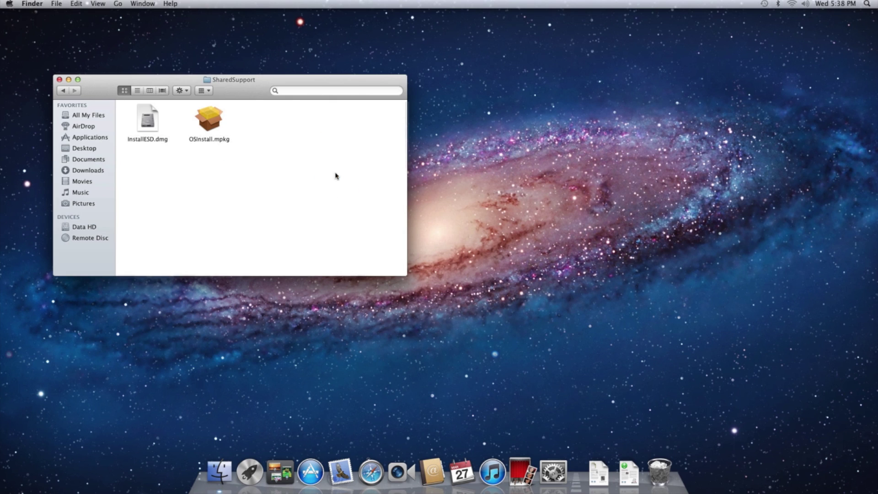
{"action": "left_click", "coordinate": [157, 125]}
{"action": "double_click", "coordinate": [157, 125]}
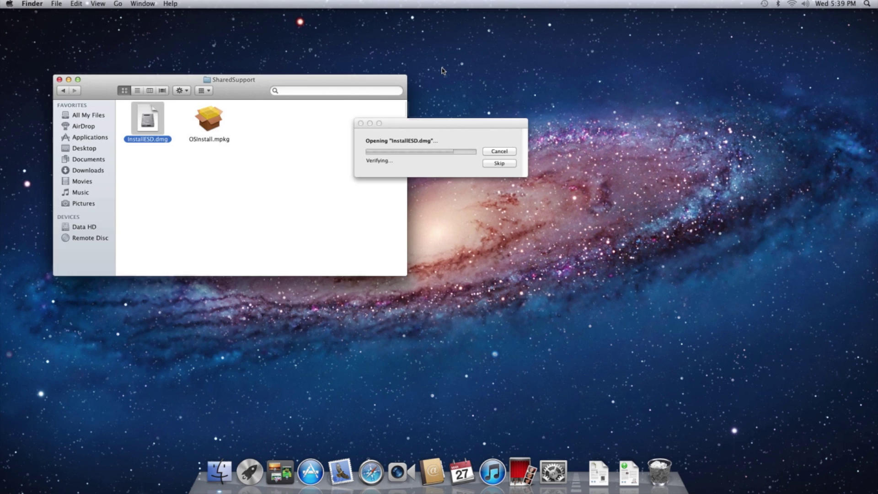
- Launch Disk Utility from Spotlight
{"action": "left_click", "coordinate": [867, 4]}
{"action": "type", "text": "disk"}
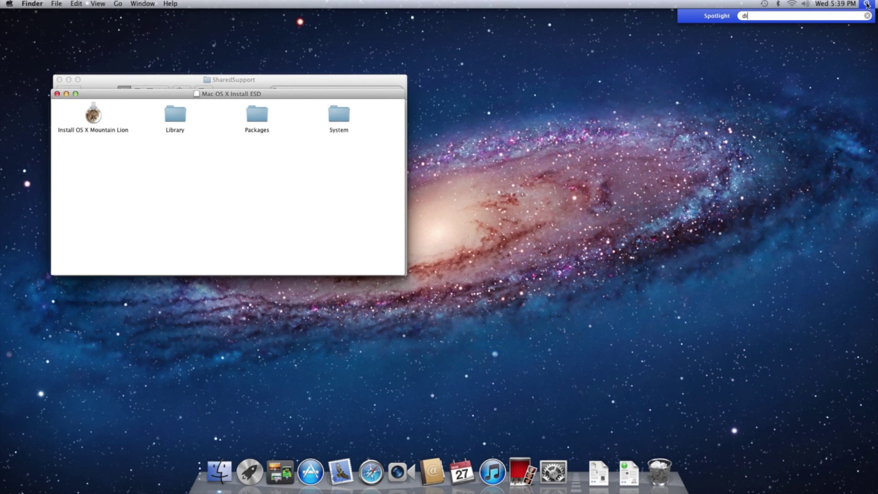
{"action": "key", "text": "Return"}
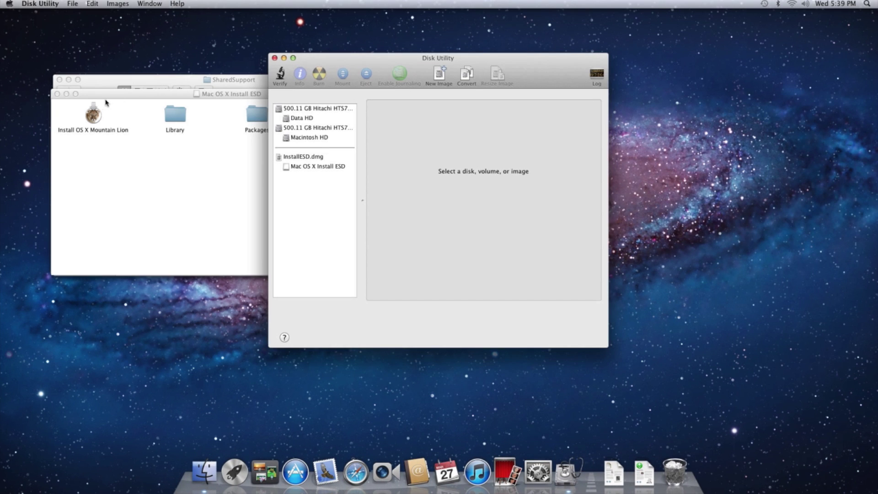
{"action": "left_click_drag", "start_coordinate": [379, 58], "coordinate": [374, 54]}
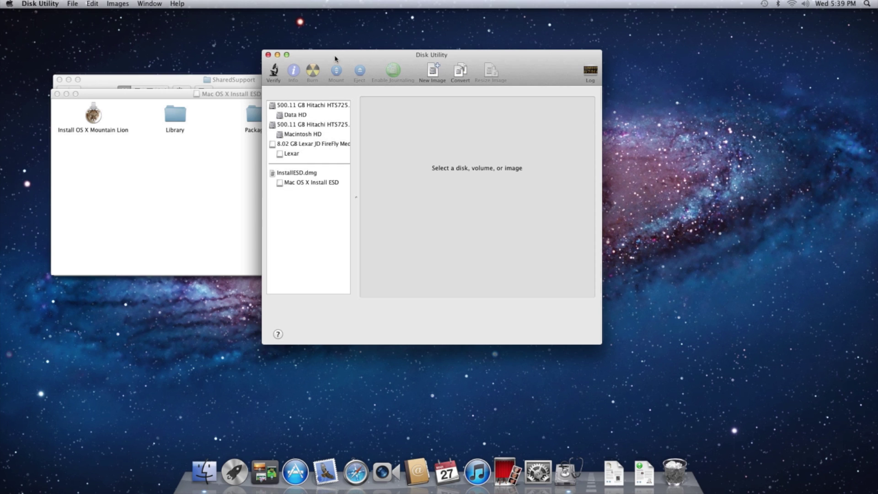
- Close the Install ESD and SharedSupport Finder windows and select the 8.02 GB Lexar drive
{"action": "left_click", "coordinate": [57, 94]}
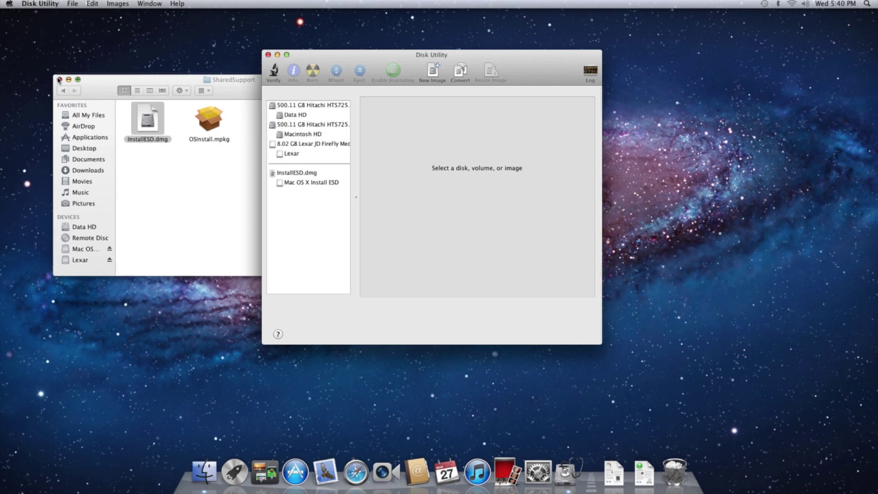
{"action": "left_click", "coordinate": [59, 80]}
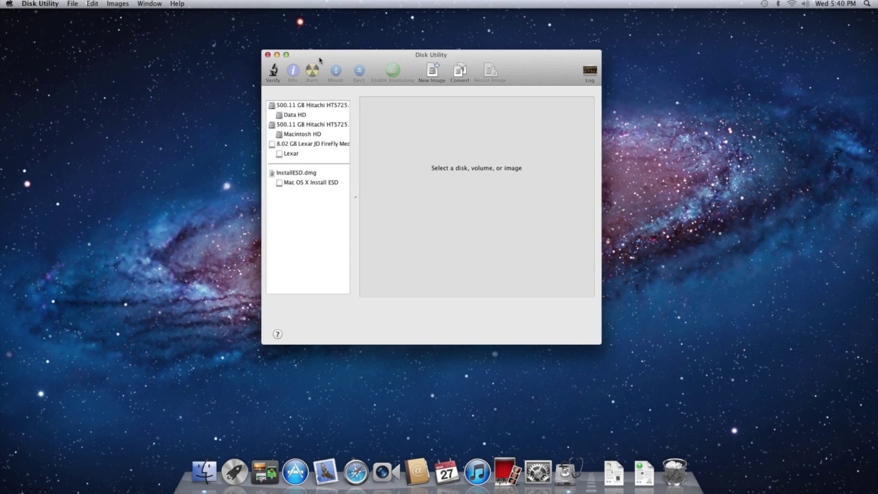
{"action": "left_click_drag", "start_coordinate": [319, 60], "coordinate": [311, 65]}
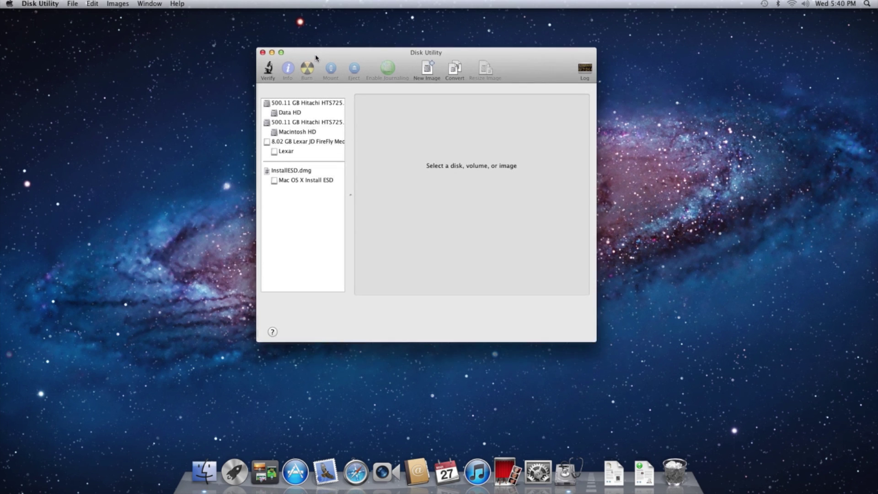
{"action": "left_click", "coordinate": [296, 149]}
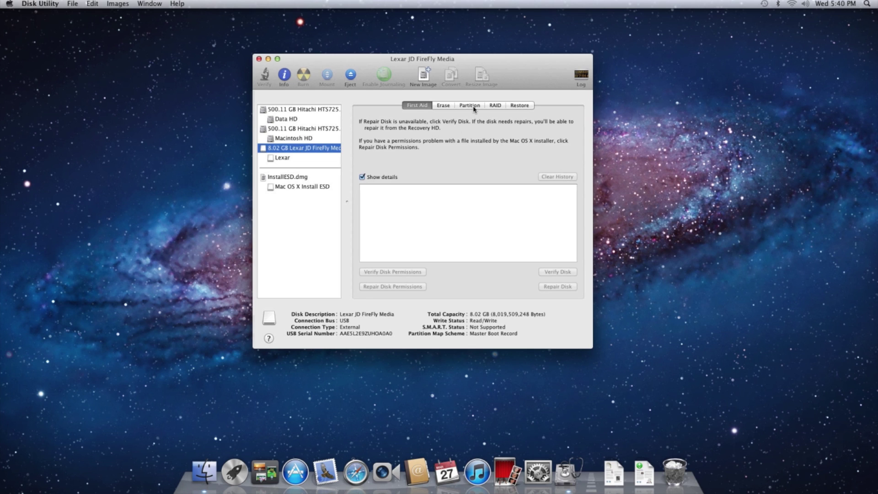
- Choose a 1 Partition layout for the Lexar drive on the Partition tab
{"action": "left_click", "coordinate": [474, 109]}
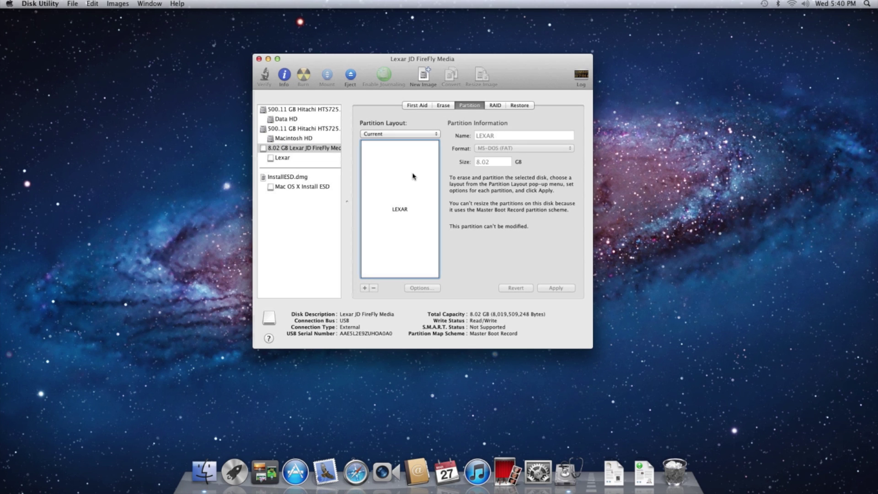
{"action": "left_click", "coordinate": [402, 136]}
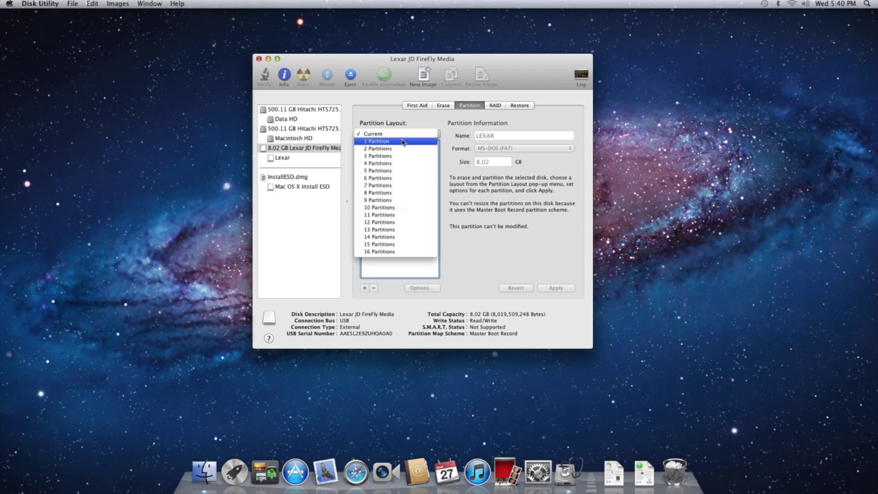
{"action": "left_click", "coordinate": [403, 142]}
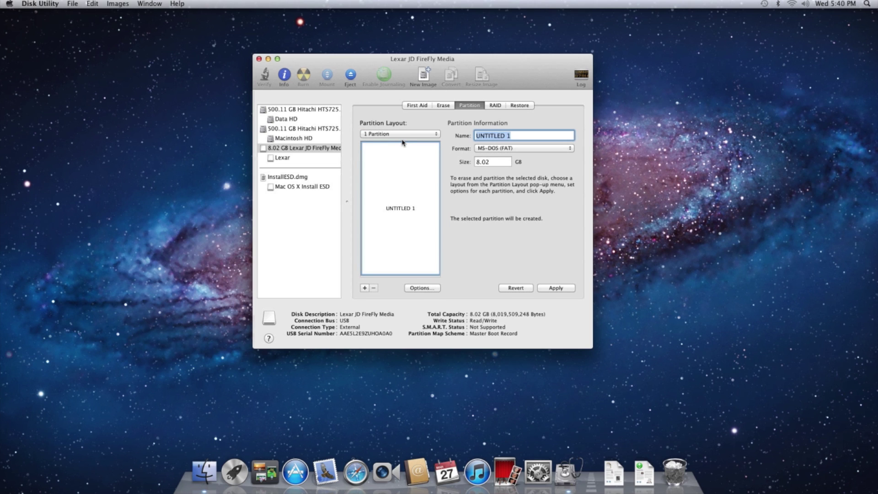
- Set the partition scheme to GUID Partition Table and the format to Mac OS Extended (Journaled)
{"action": "left_click", "coordinate": [428, 288]}
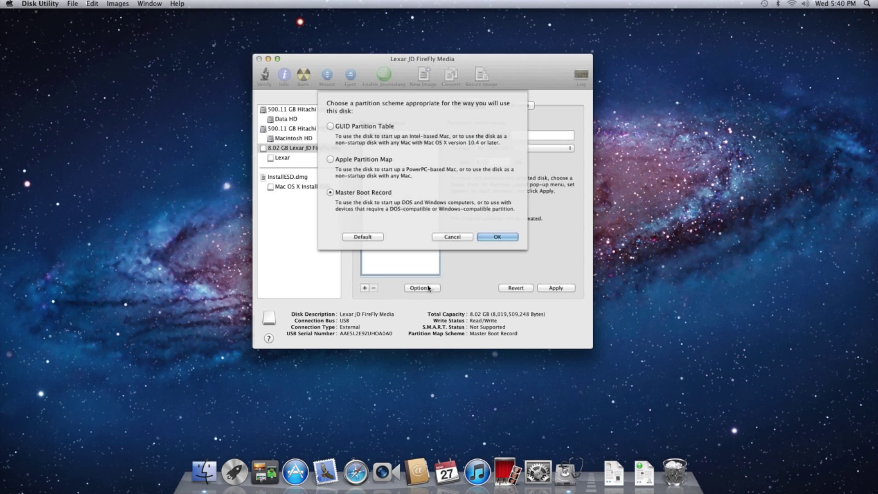
{"action": "left_click", "coordinate": [330, 127]}
{"action": "left_click", "coordinate": [495, 237]}
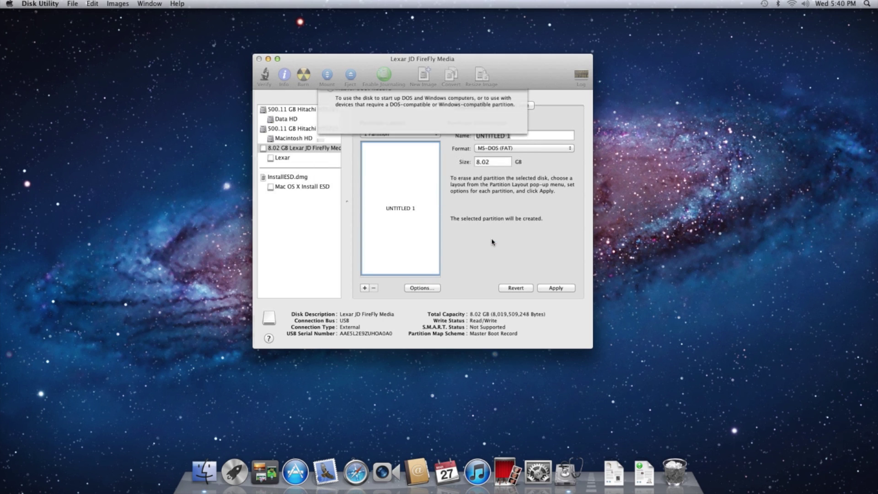
{"action": "left_click", "coordinate": [499, 149]}
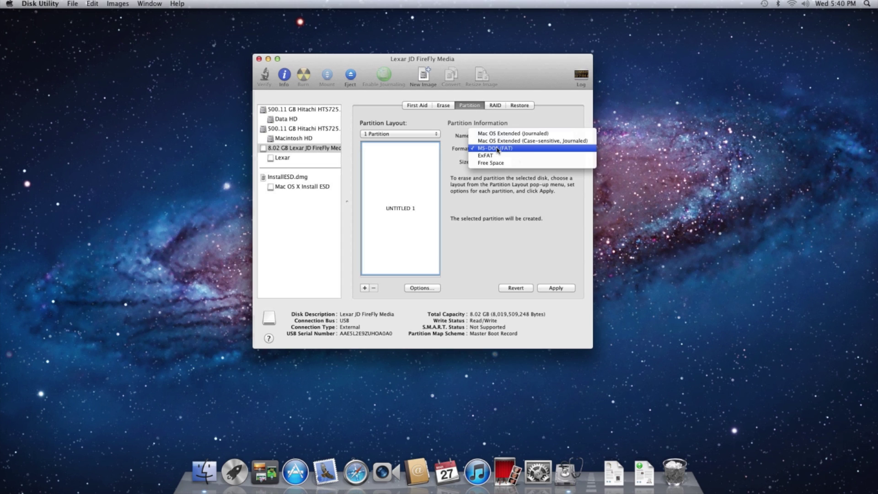
{"action": "left_click", "coordinate": [495, 133]}
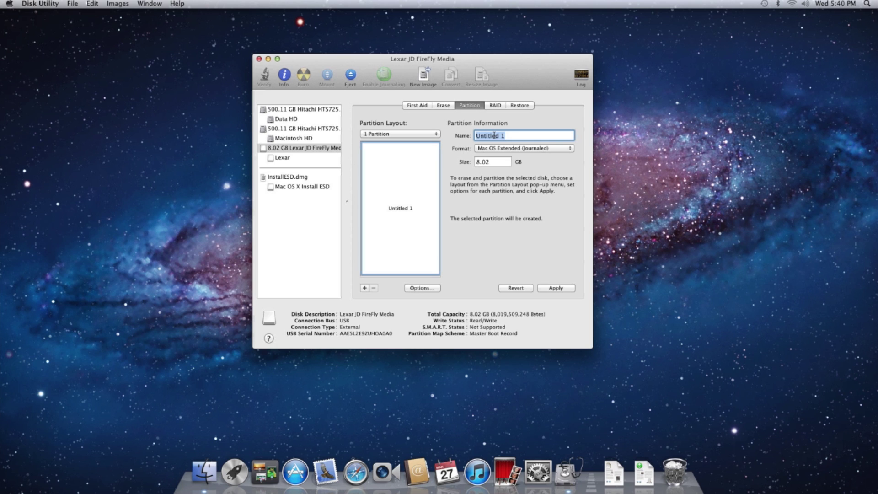
{"action": "type", "text": "ML "}
{"action": "type", "text": "I"}
{"action": "type", "text": "nstall"}
- Apply the single-partition GUID layout and confirm repartitioning the Lexar drive
{"action": "left_click", "coordinate": [554, 288]}
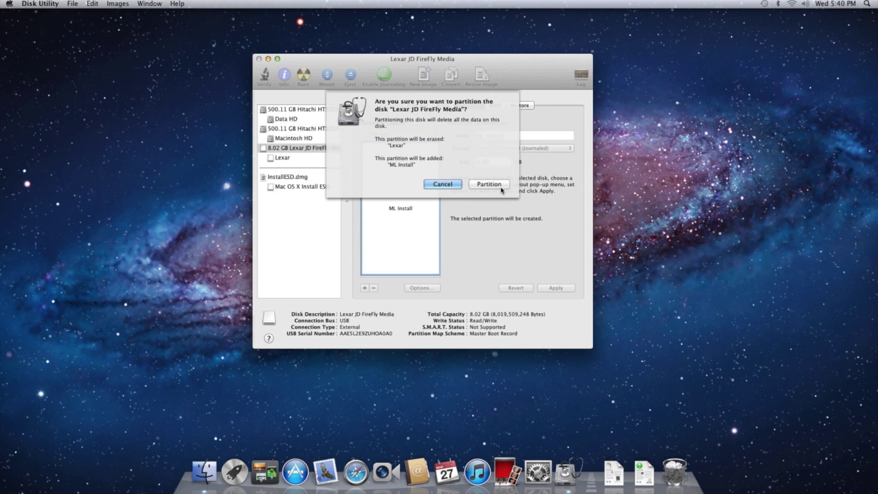
{"action": "left_click", "coordinate": [488, 184]}
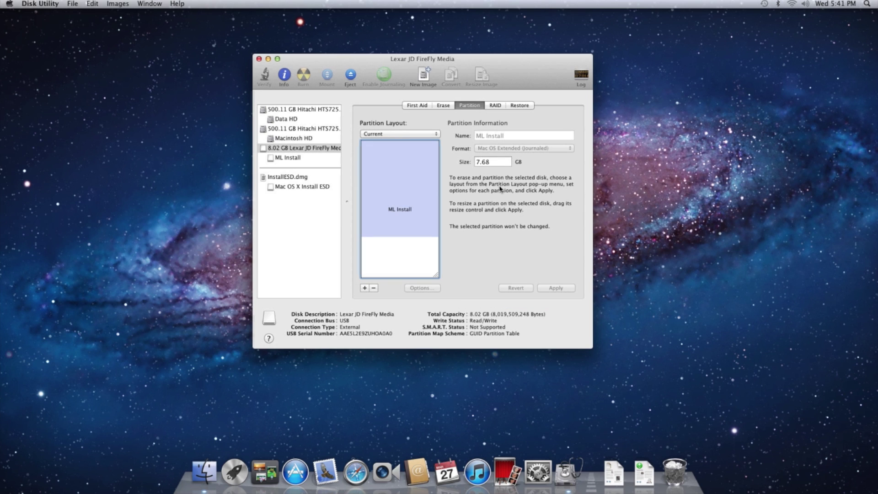
- On the Restore tab, set Source to Mac OS X Install ESD and Destination to ML Install, then Restore
{"action": "left_click", "coordinate": [296, 161]}
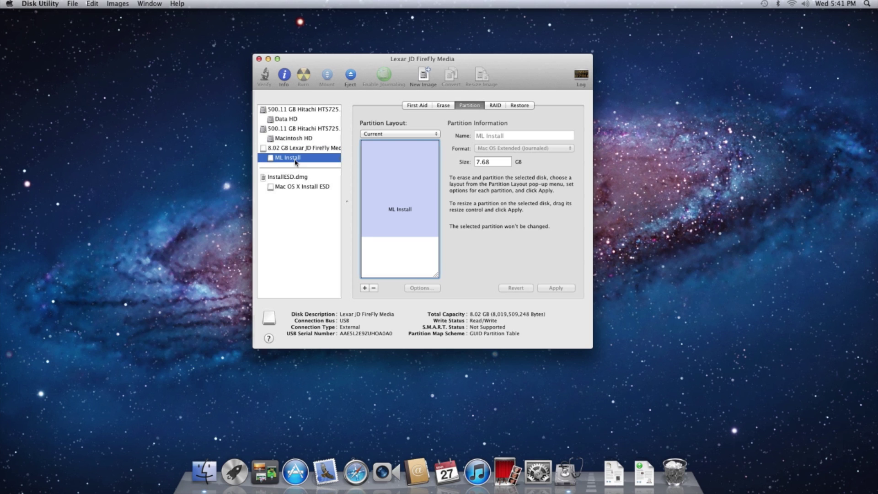
{"action": "left_click", "coordinate": [506, 107]}
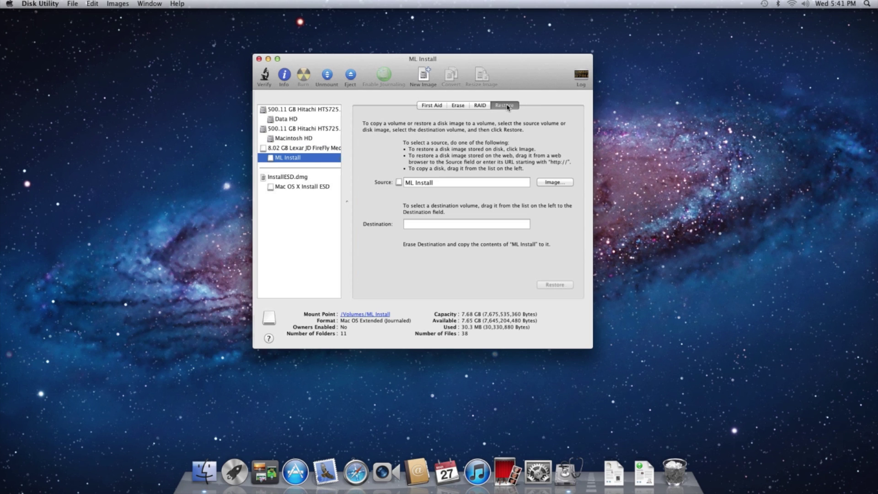
{"action": "left_click", "coordinate": [299, 185]}
{"action": "left_click", "coordinate": [297, 148]}
{"action": "left_click_drag", "start_coordinate": [293, 188], "coordinate": [428, 184]}
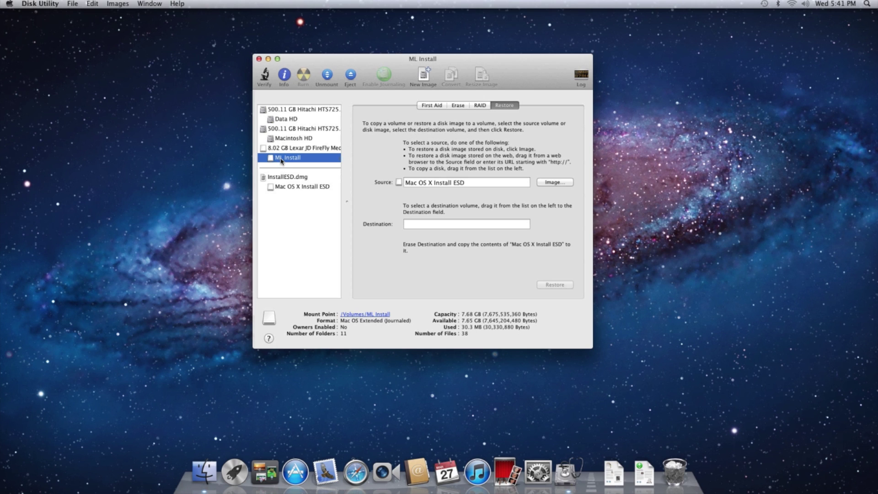
{"action": "left_click_drag", "start_coordinate": [303, 161], "coordinate": [432, 225]}
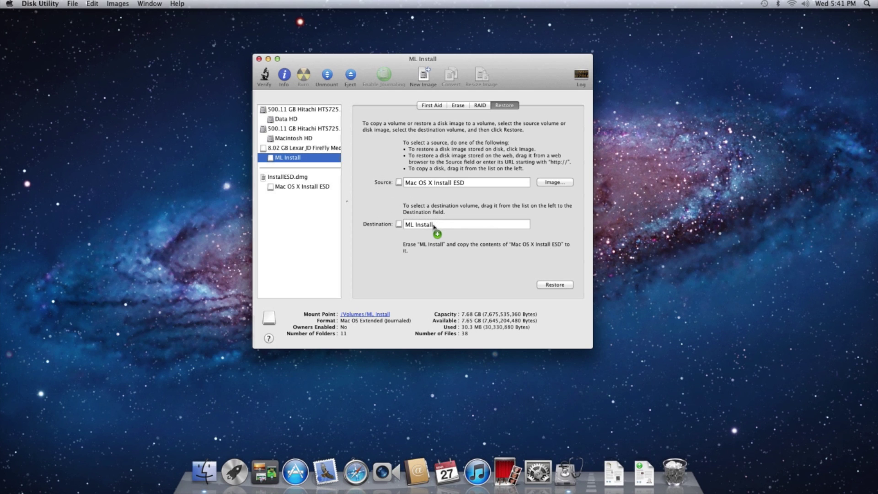
{"action": "left_click", "coordinate": [554, 284]}
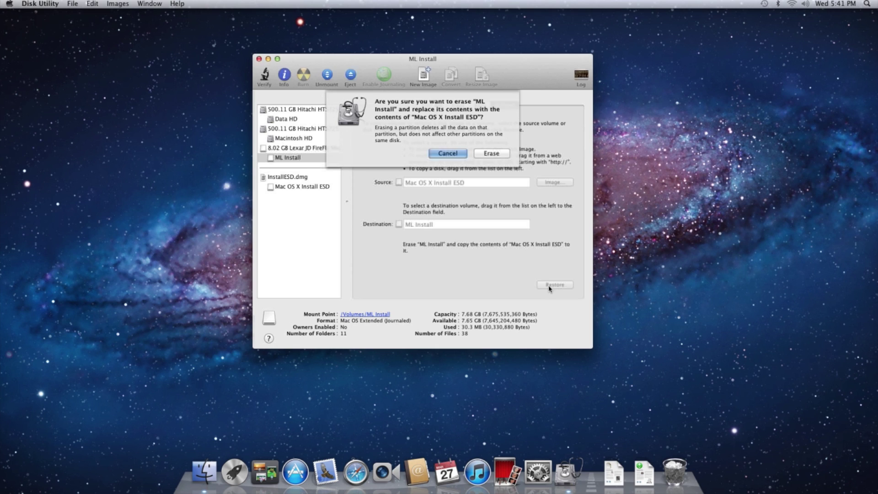
- Confirm erasing ML Install, let the restore finish, then close the Finder windows and Disk Utility
{"action": "left_click", "coordinate": [491, 154]}
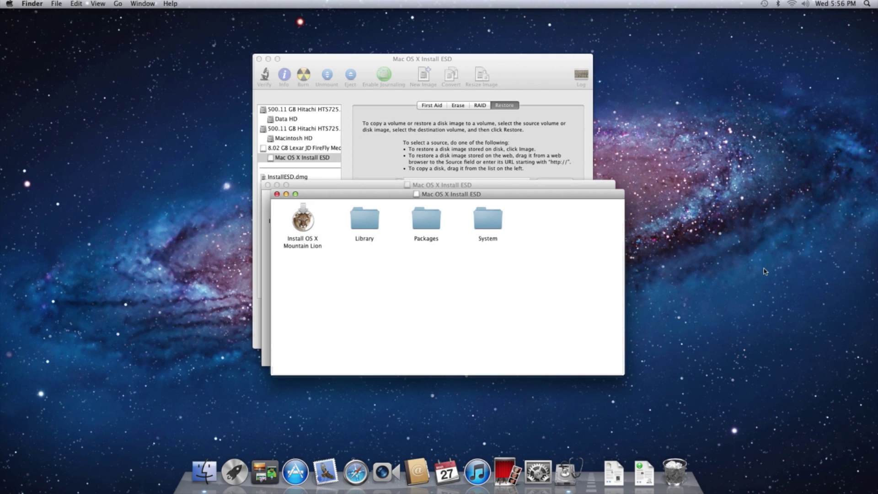
{"action": "left_click", "coordinate": [276, 195]}
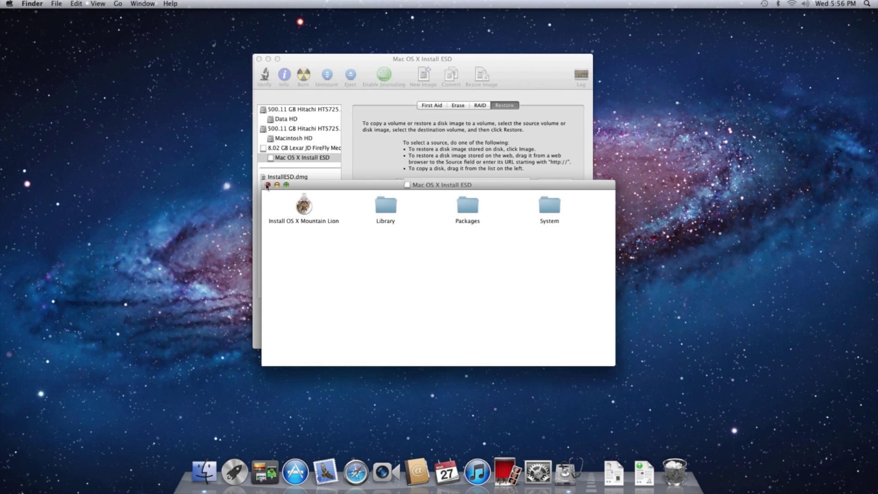
{"action": "left_click", "coordinate": [258, 60]}
{"action": "left_click", "coordinate": [219, 472]}
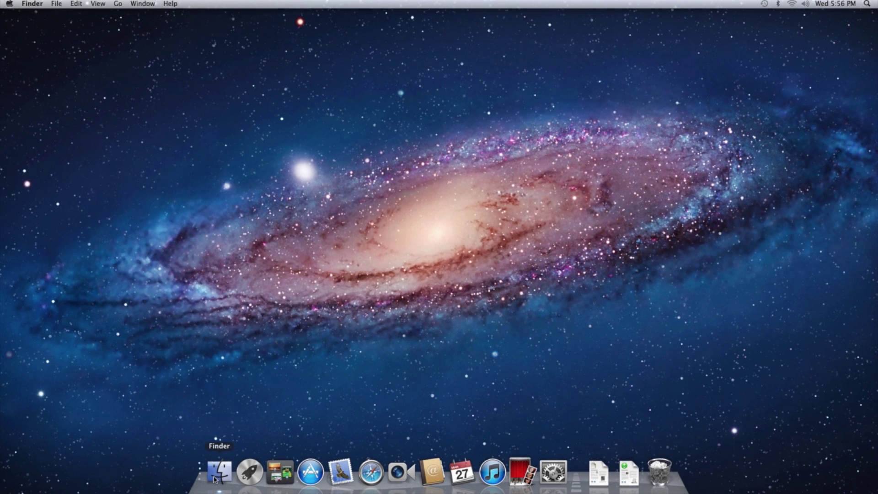
{"action": "left_click_drag", "start_coordinate": [242, 82], "coordinate": [501, 120]}
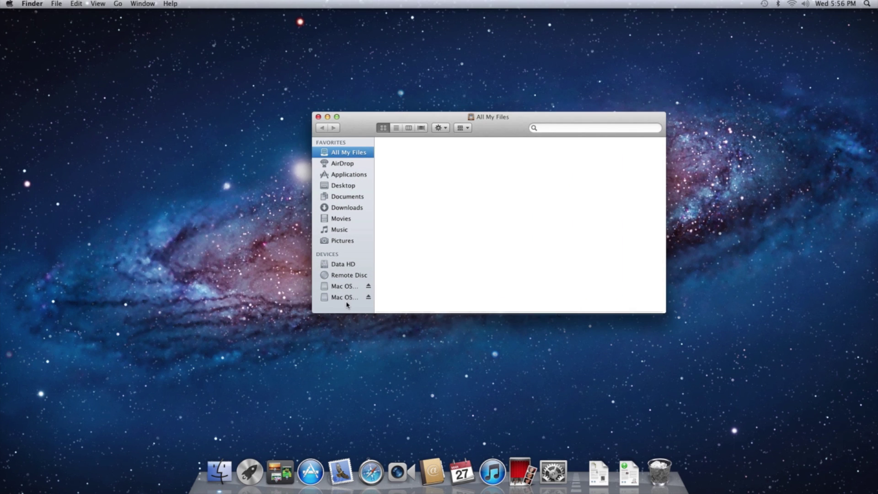
{"action": "left_click", "coordinate": [347, 298]}
{"action": "left_click", "coordinate": [339, 287]}
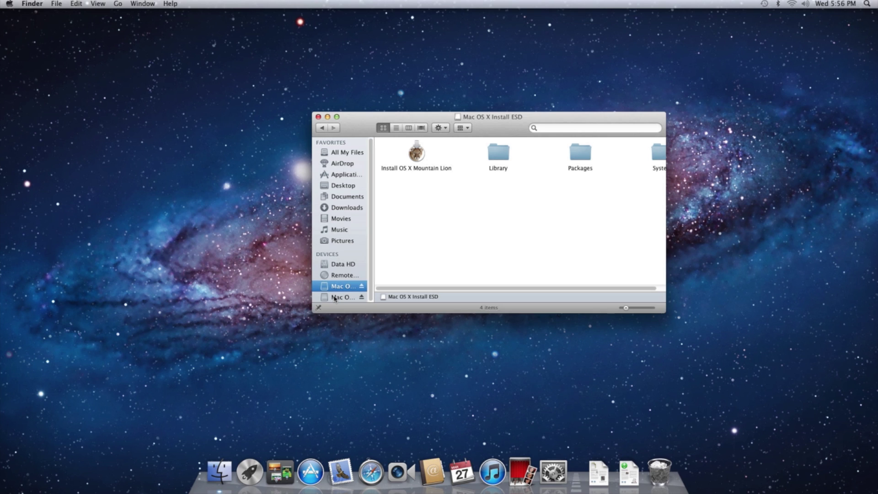
{"action": "left_click", "coordinate": [334, 298]}
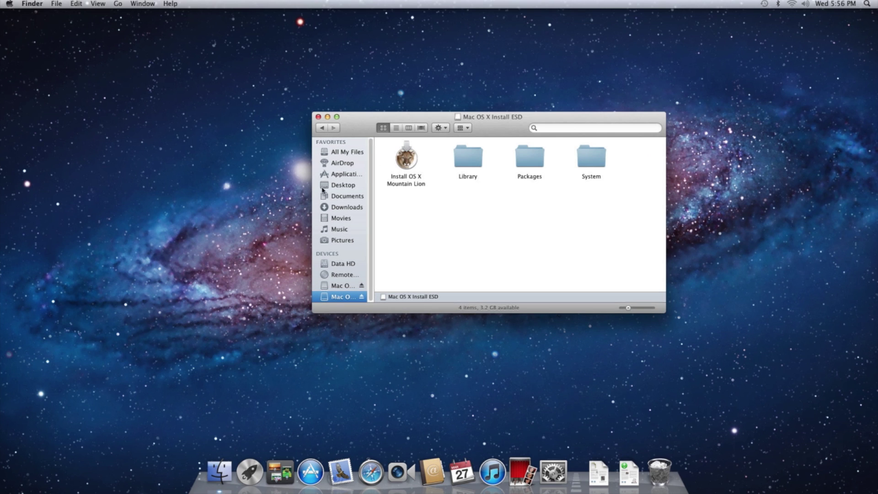
{"action": "left_click", "coordinate": [317, 117]}
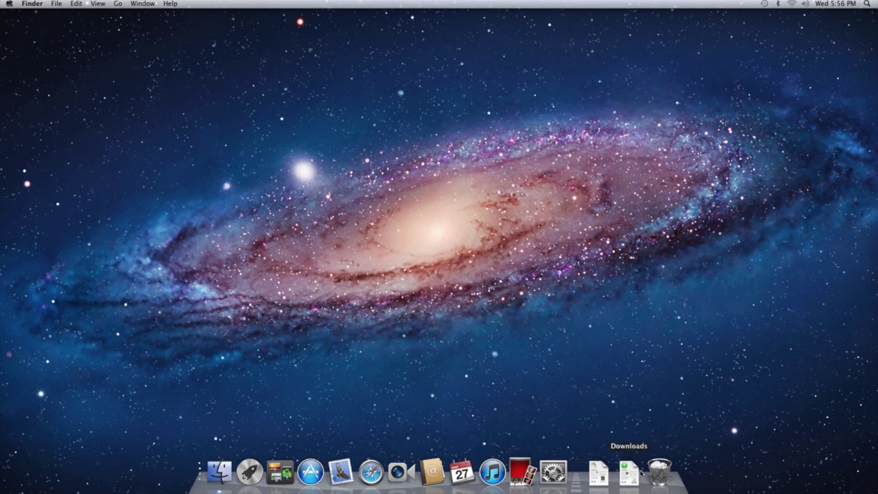